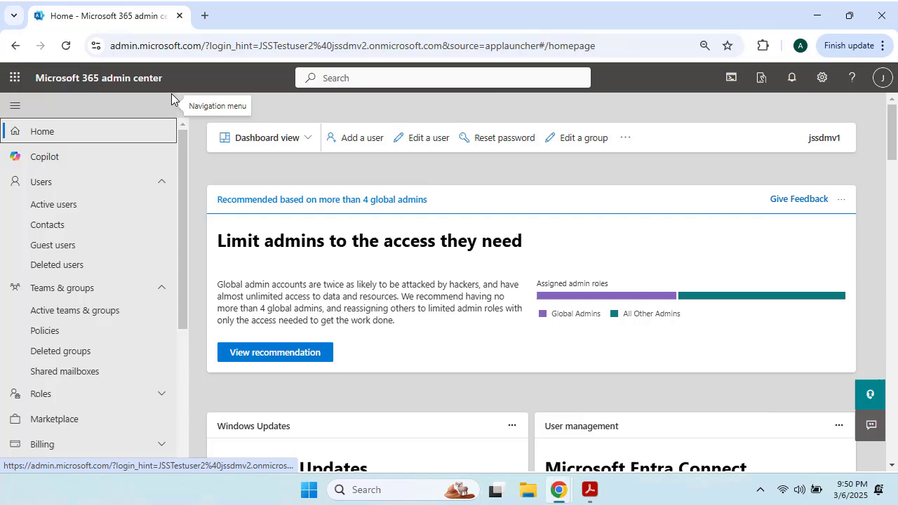
Launch Exchange from the Admin centers list in the Microsoft 365 admin center navigation
scroll(64, 232, down, 3)
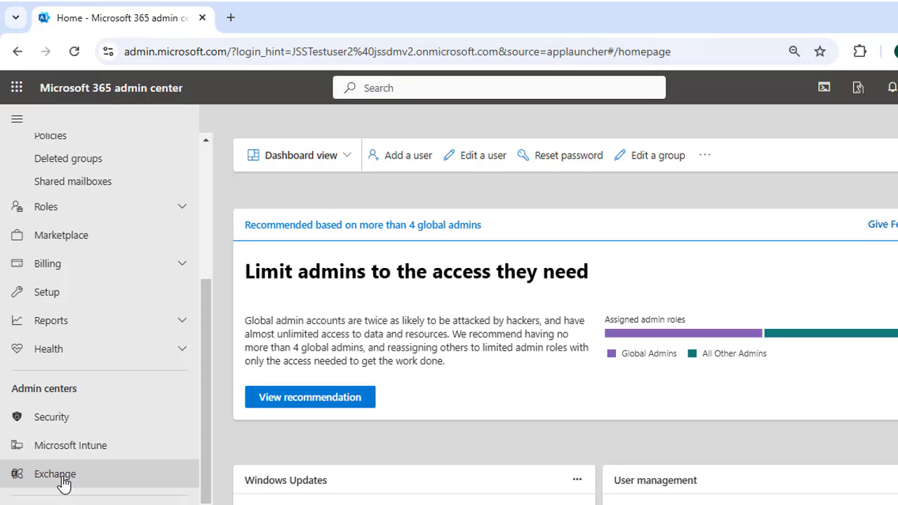
click(60, 481)
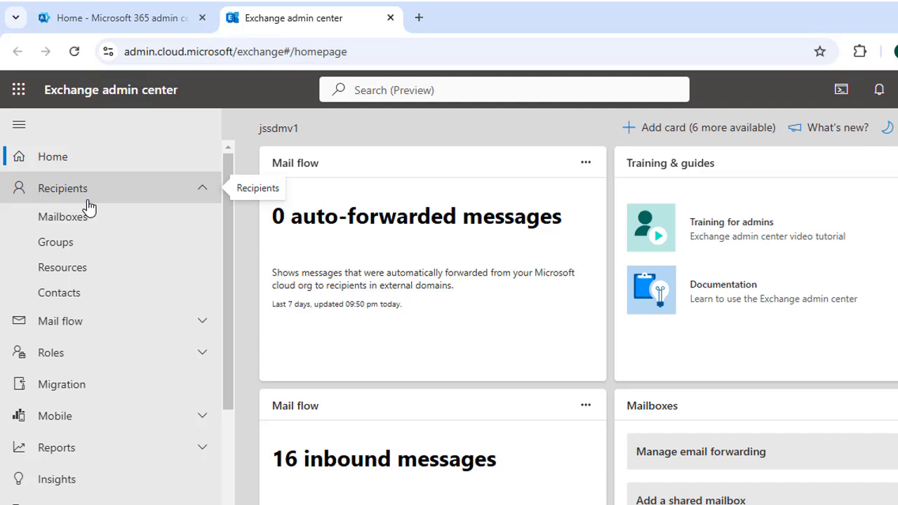
In Mailboxes, sort by display name descending and select JSStestuser2
click(92, 225)
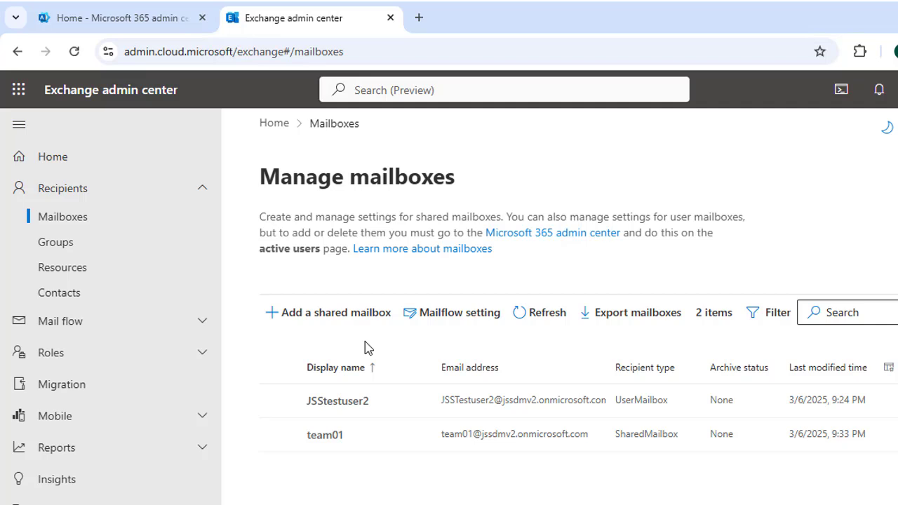
click(306, 366)
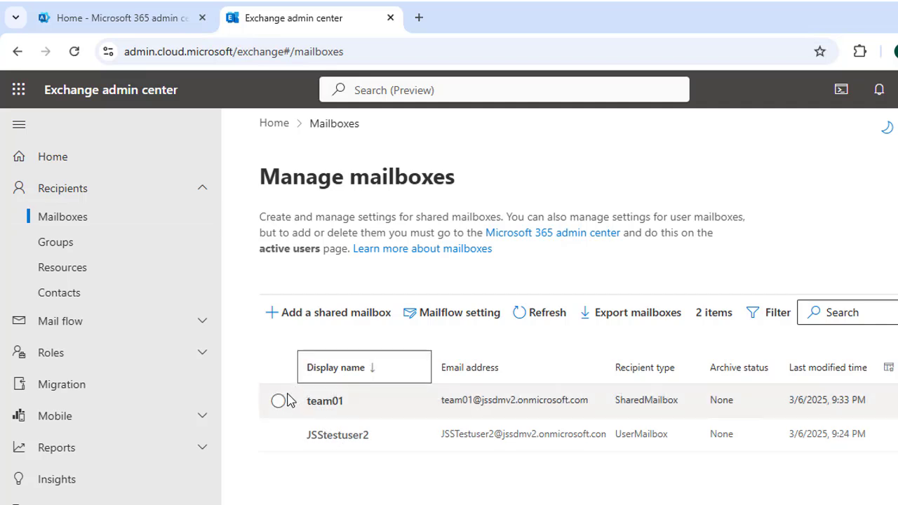
click(278, 403)
click(276, 403)
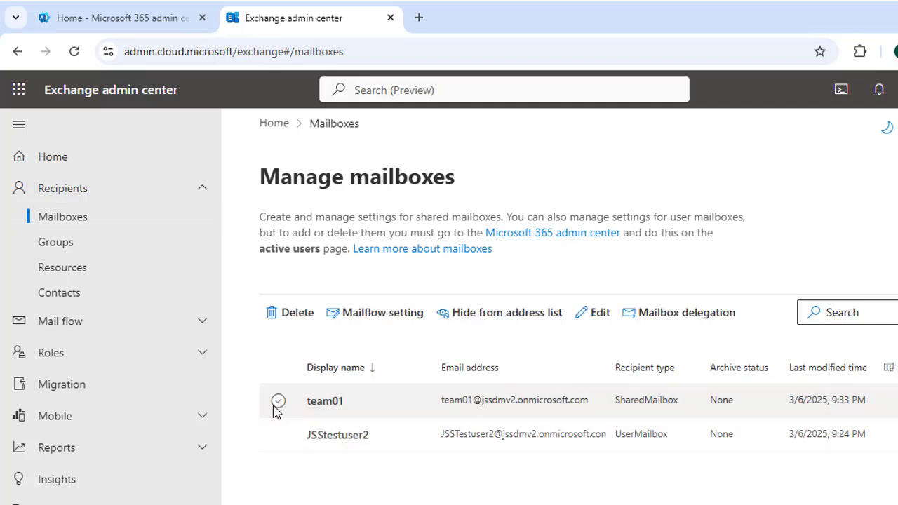
click(277, 434)
Open JSStestuser2's details and check its mail flow settings show no forwarding
click(324, 435)
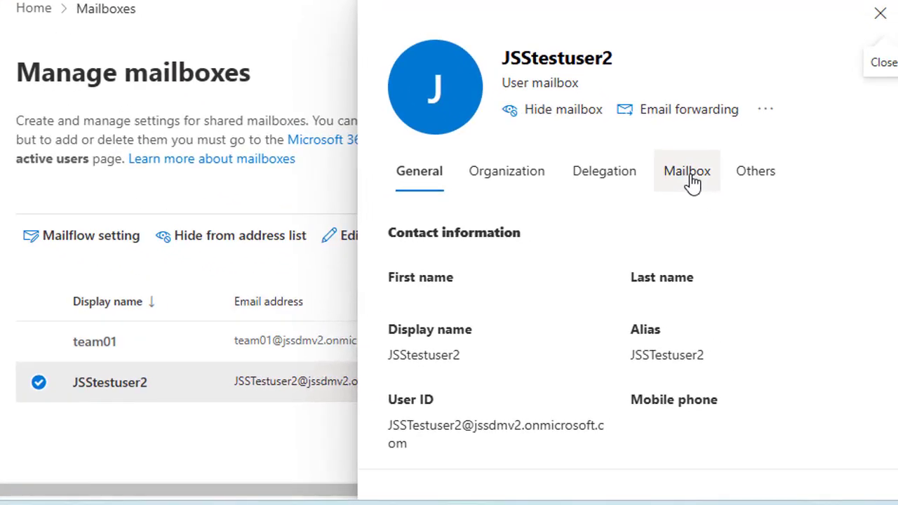
click(690, 175)
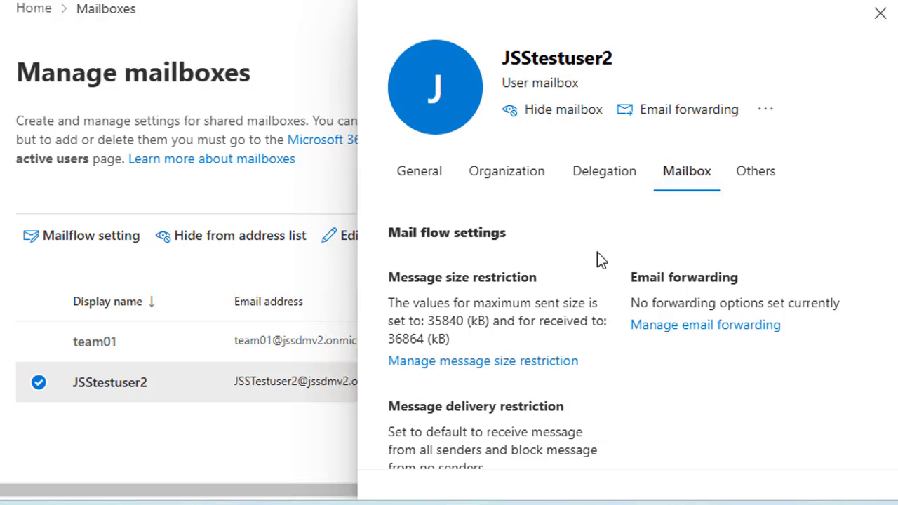
scroll(634, 282, down, 2)
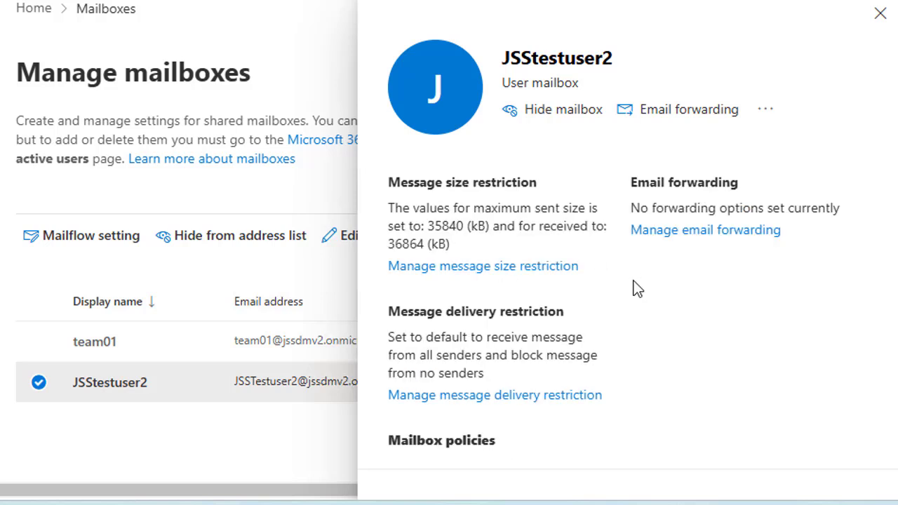
scroll(633, 283, up, 2)
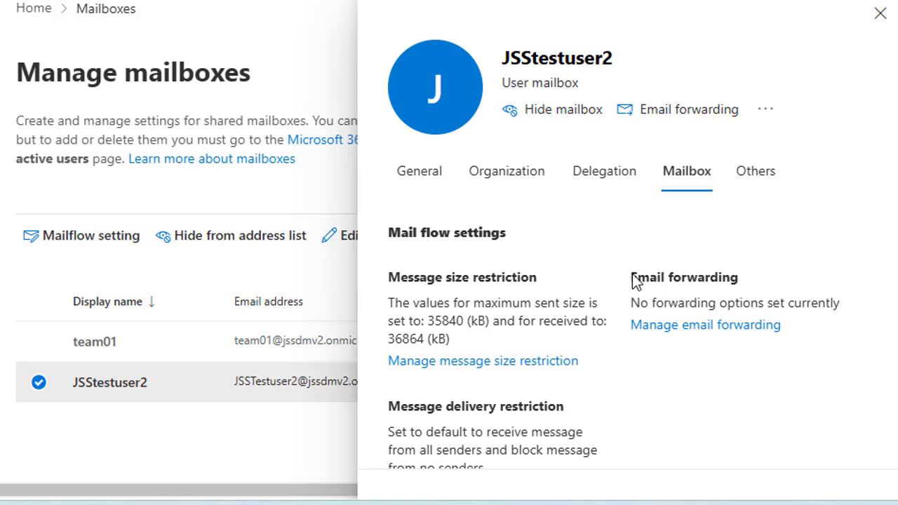
Turn on forwarding of all email for JSStestuser2 to an external e-mail address, unsaved
click(690, 336)
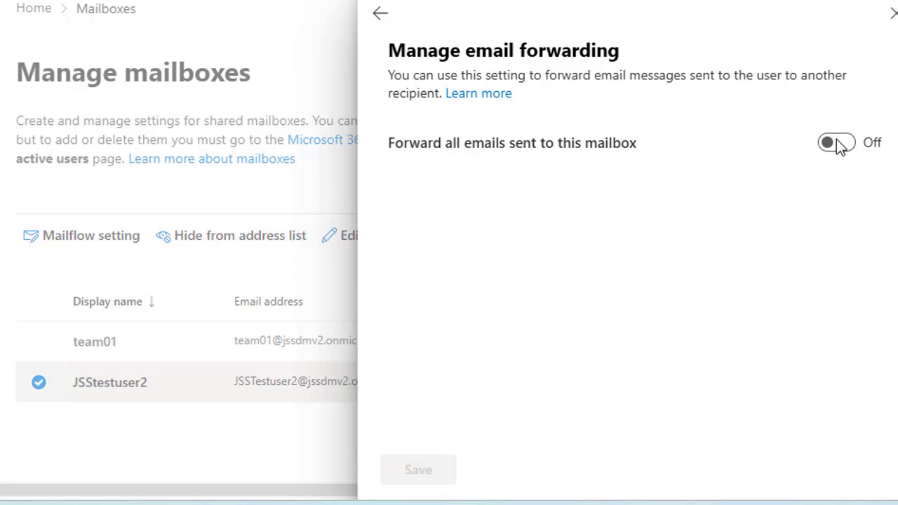
click(836, 141)
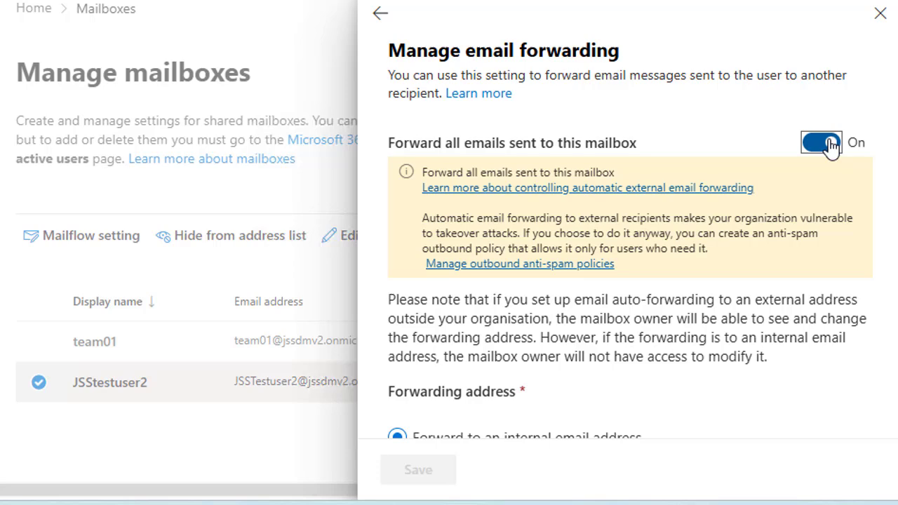
scroll(731, 141, down, 2)
scroll(729, 132, down, 1)
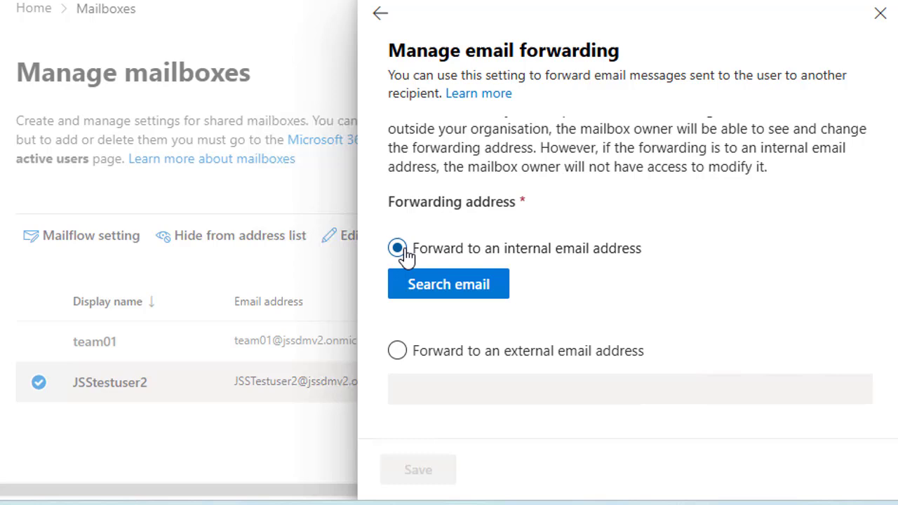
click(398, 353)
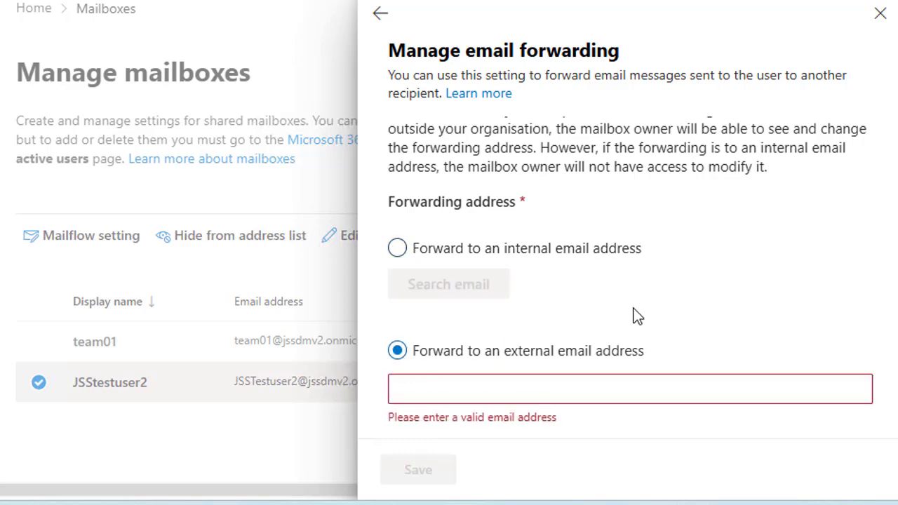
click(536, 386)
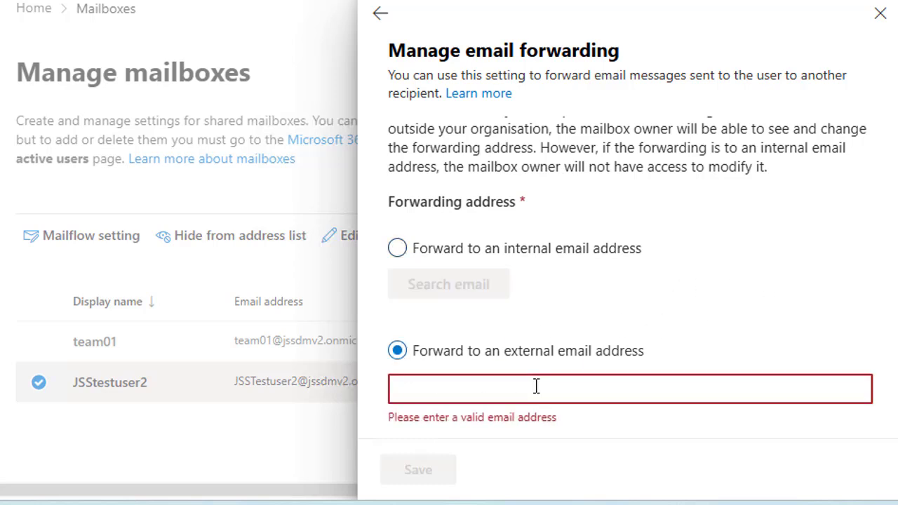
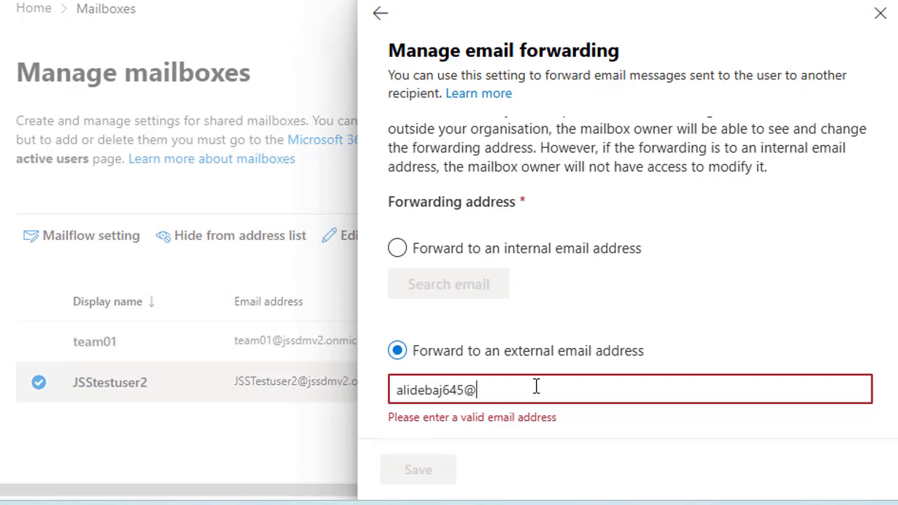
scroll(503, 196, down, 1)
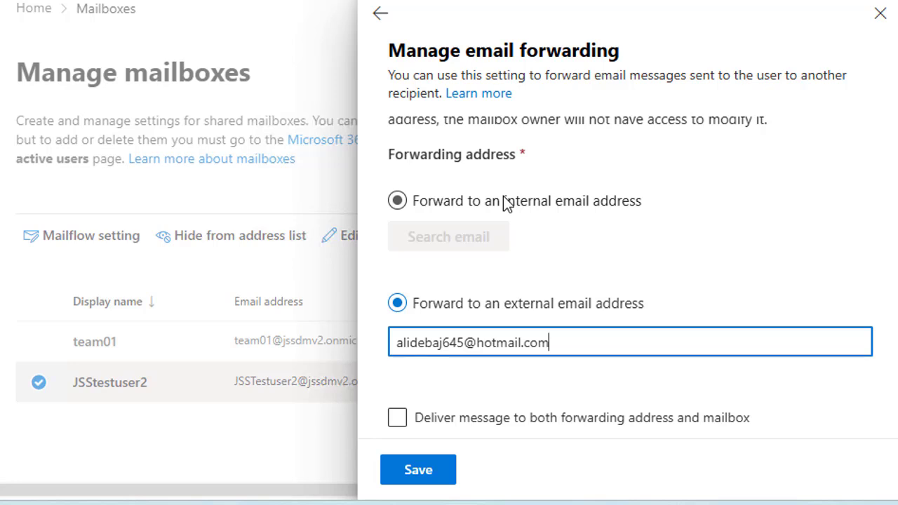
Switch forwarding to an internal address and bring up the recipient search list
click(505, 201)
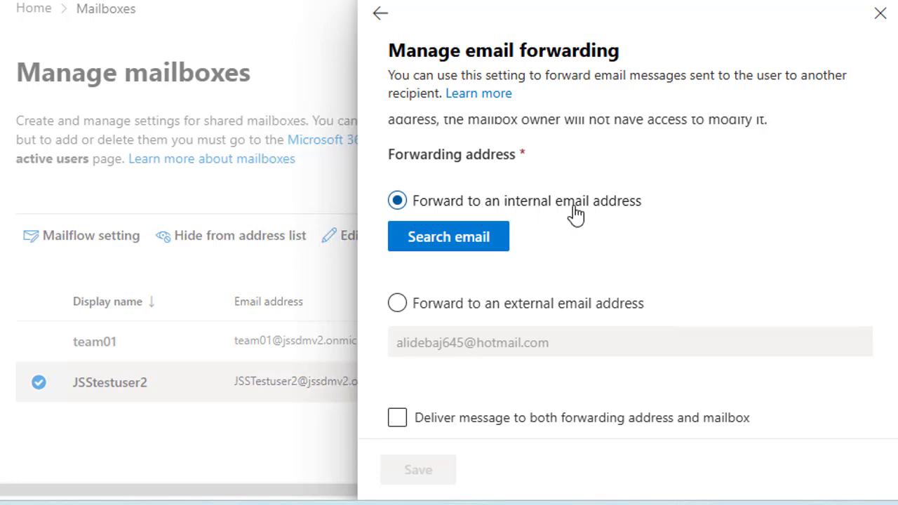
click(431, 250)
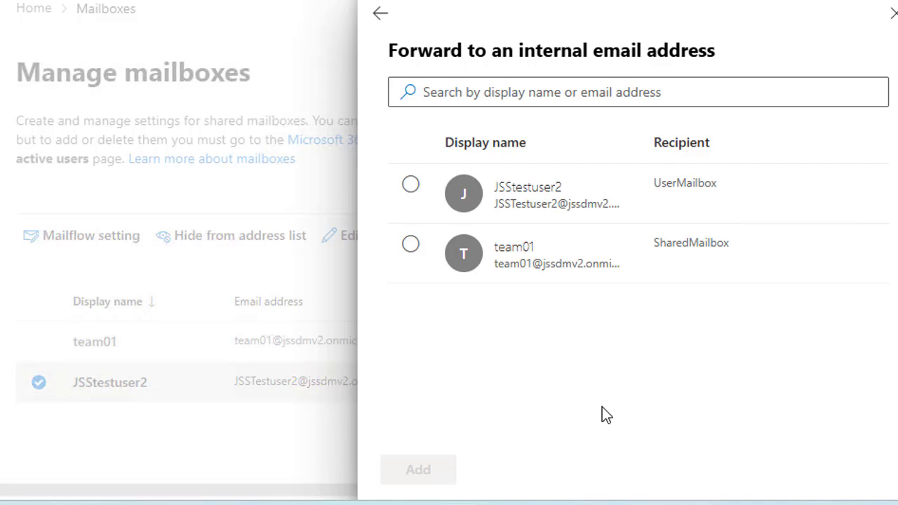
Forward JSStestuser2's mail to team01, keep a copy in the mailbox, and save
click(411, 246)
click(429, 481)
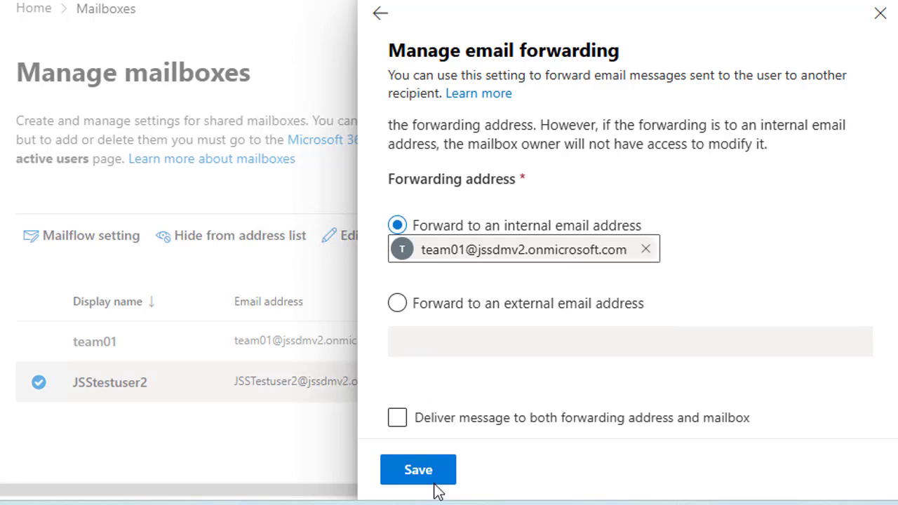
click(397, 419)
click(427, 479)
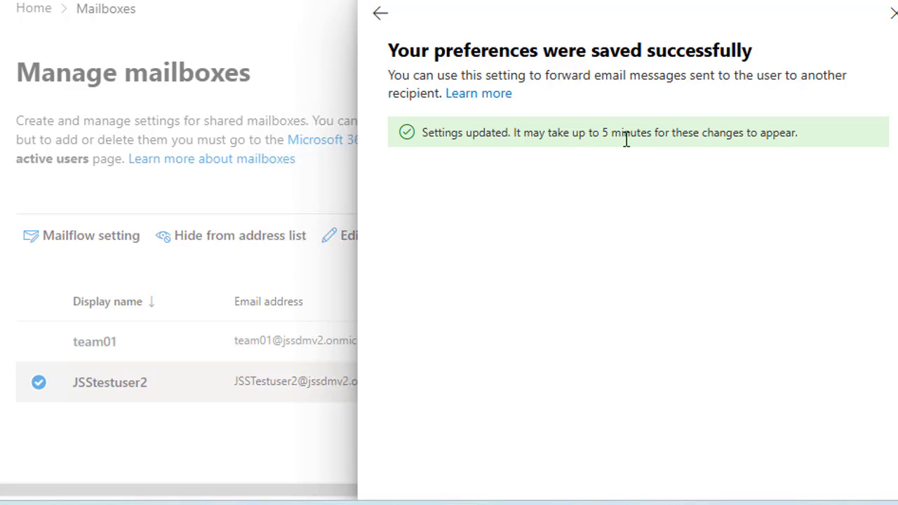
Dismiss the forwarding-saved confirmation pane
click(889, 16)
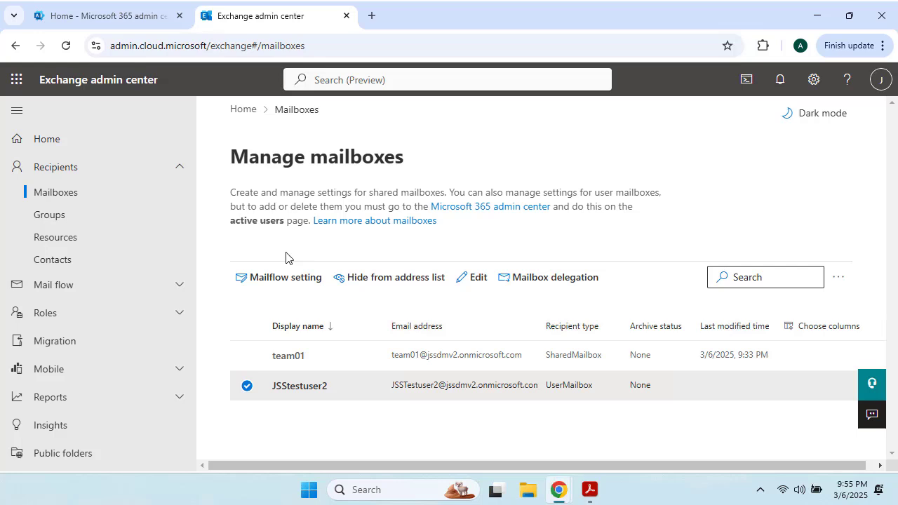
Select JSStestuser2 in Mailboxes and choose Edit > Email address
click(70, 144)
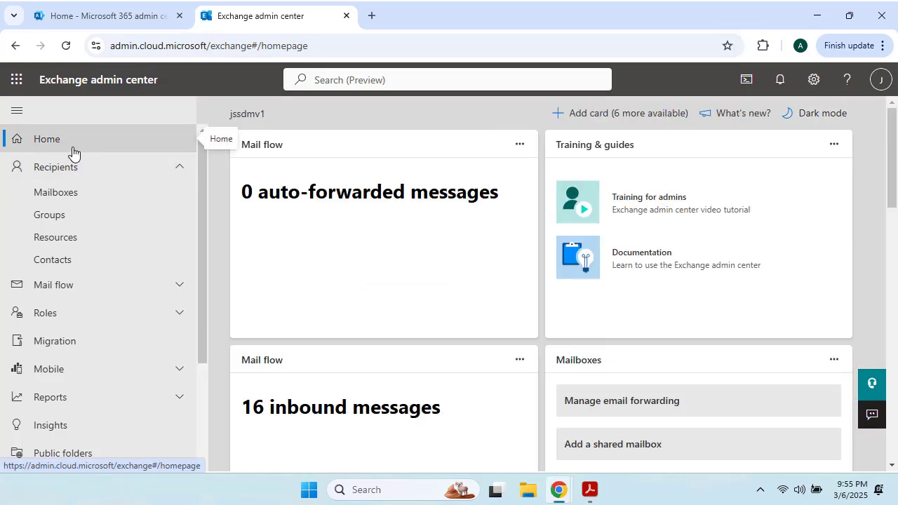
click(73, 201)
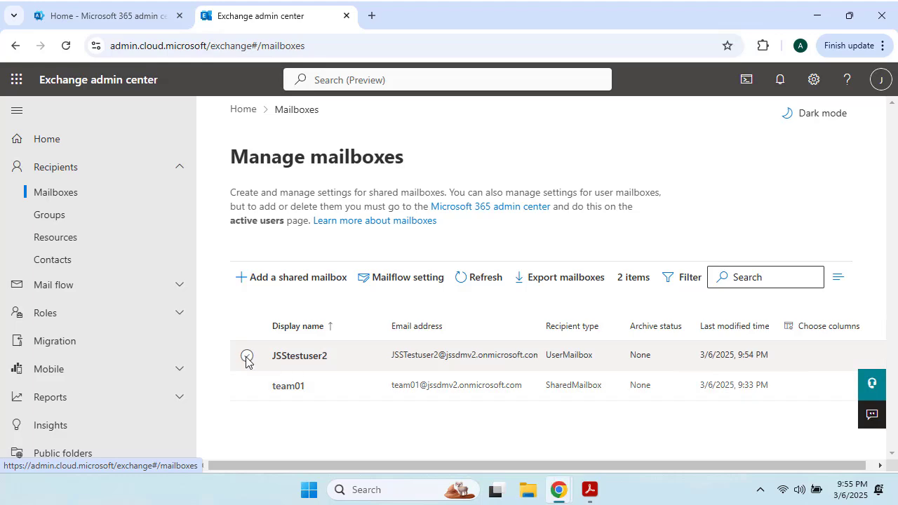
click(246, 357)
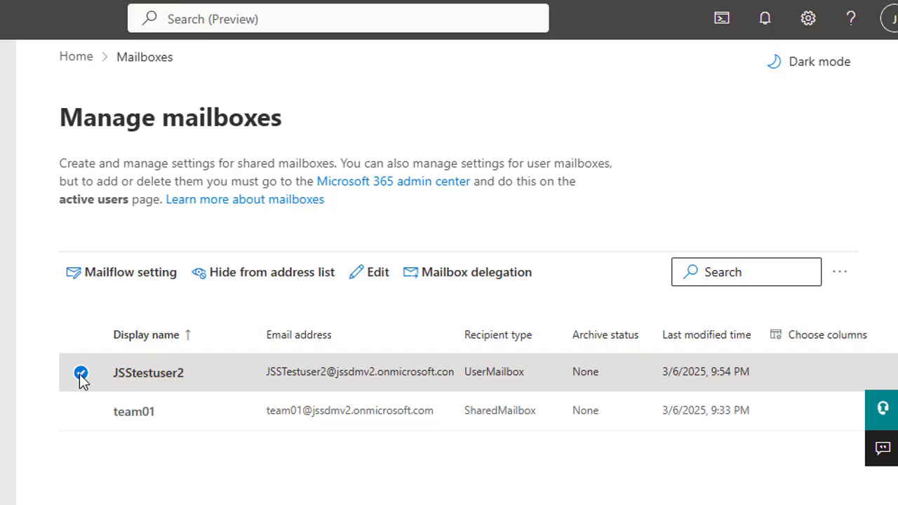
click(373, 275)
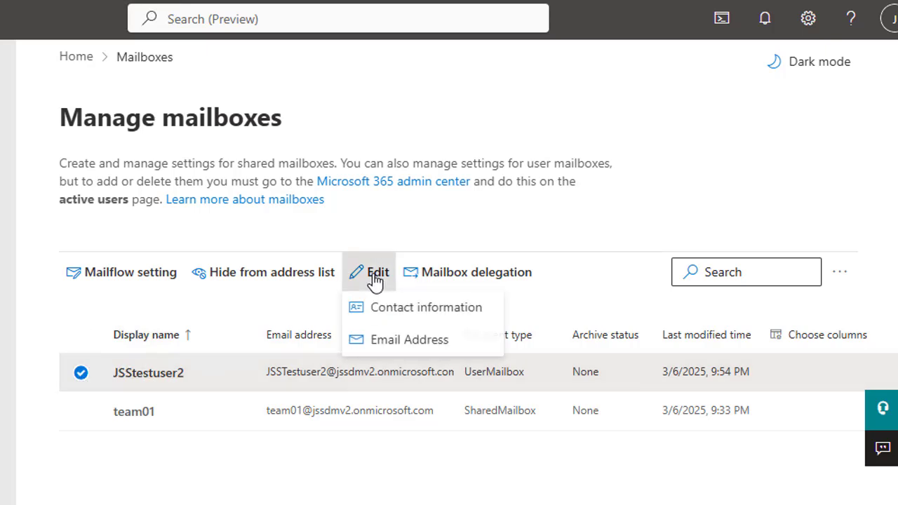
click(406, 343)
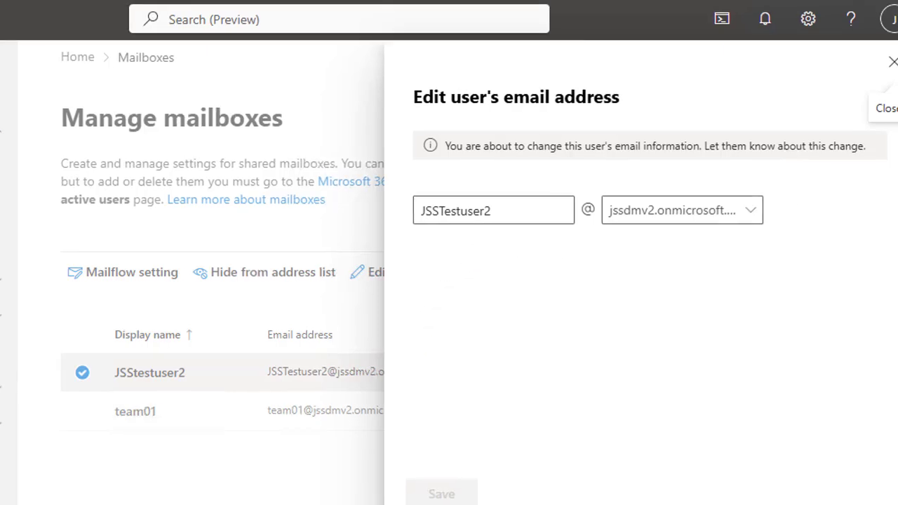
Close the email address editor without changes and open JSStestuser2's General details
key(Escape)
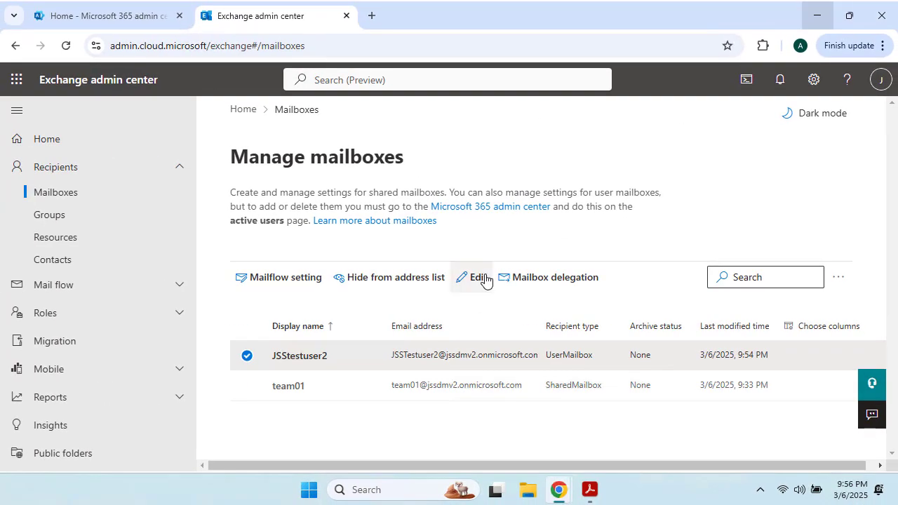
click(473, 277)
click(502, 330)
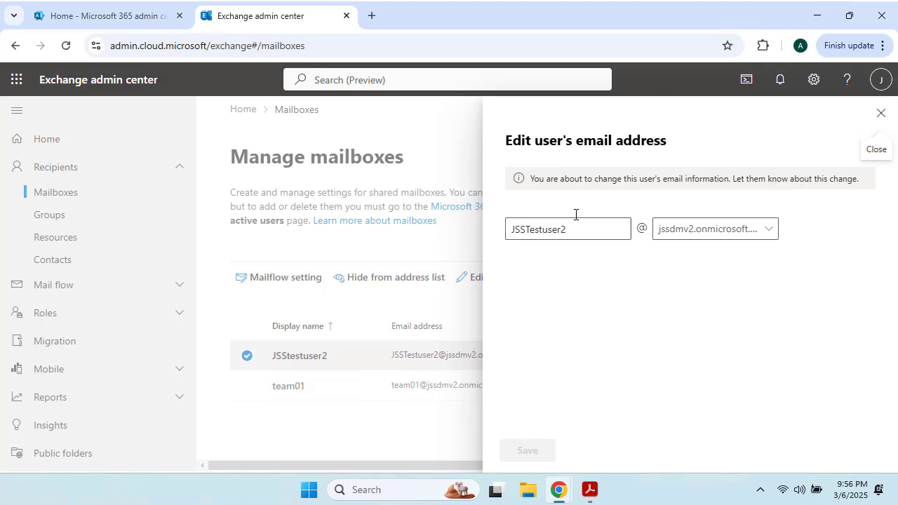
click(878, 116)
click(285, 359)
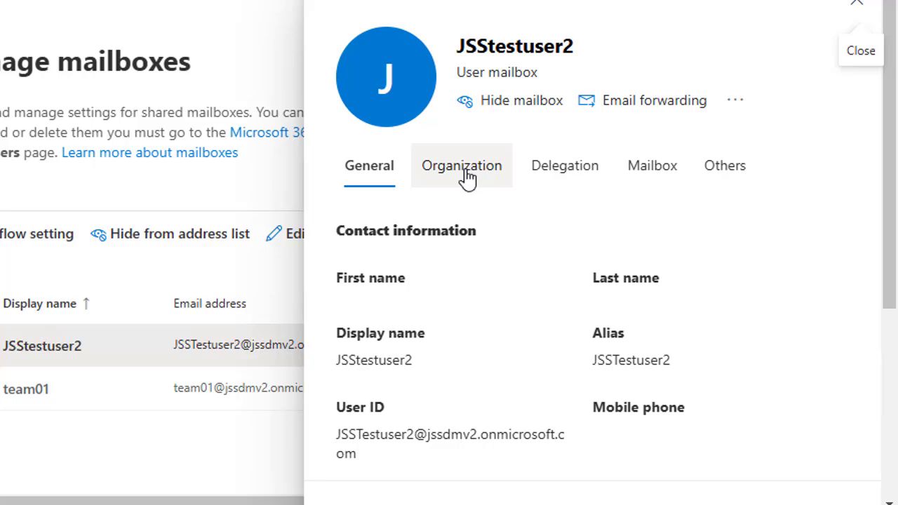
From JSStestuser2's General tab, start a new SMTP address under Manage email address types
click(672, 174)
scroll(515, 298, down, 3)
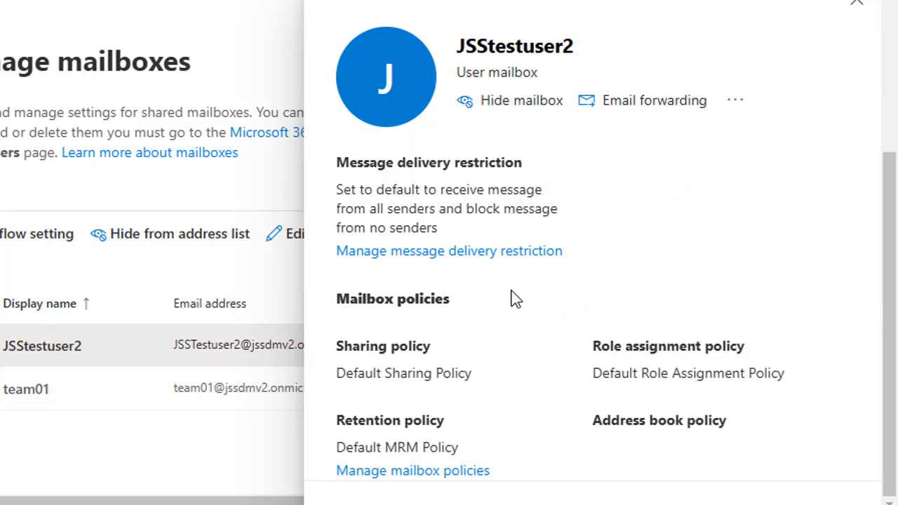
scroll(491, 266, up, 3)
click(389, 181)
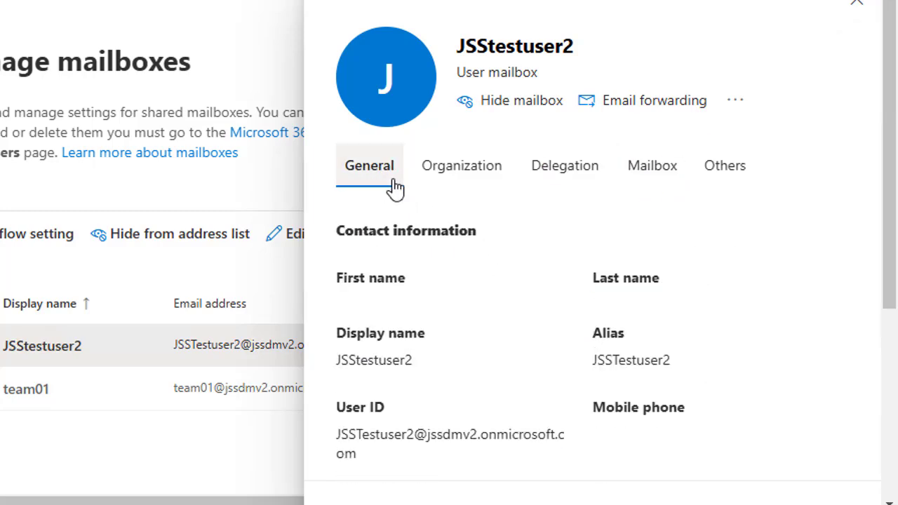
scroll(599, 266, down, 4)
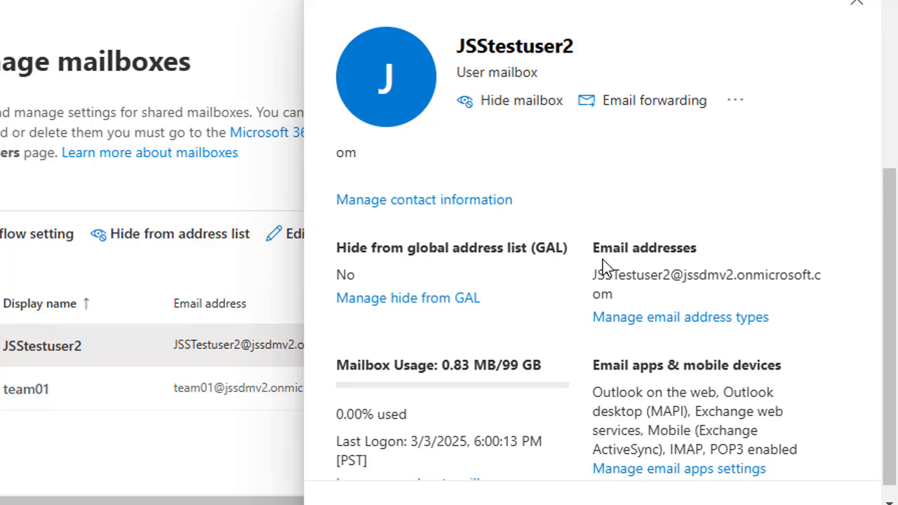
click(690, 318)
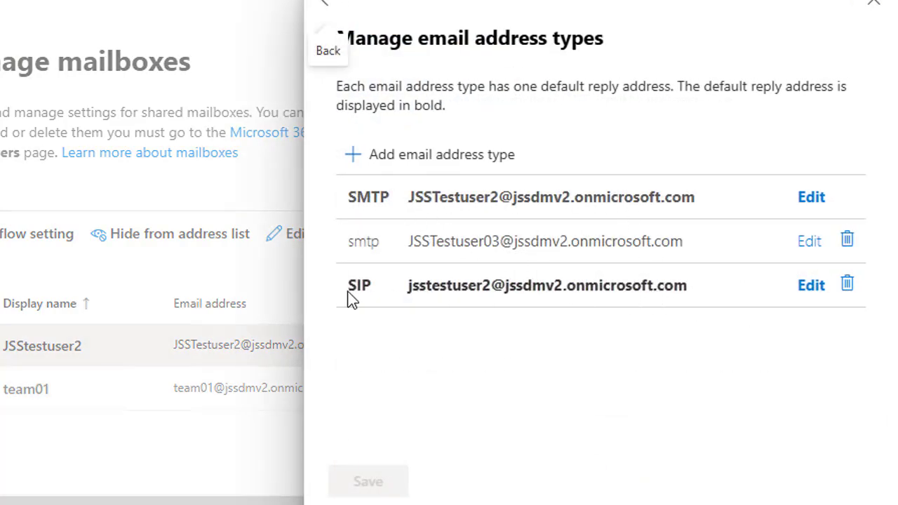
click(412, 159)
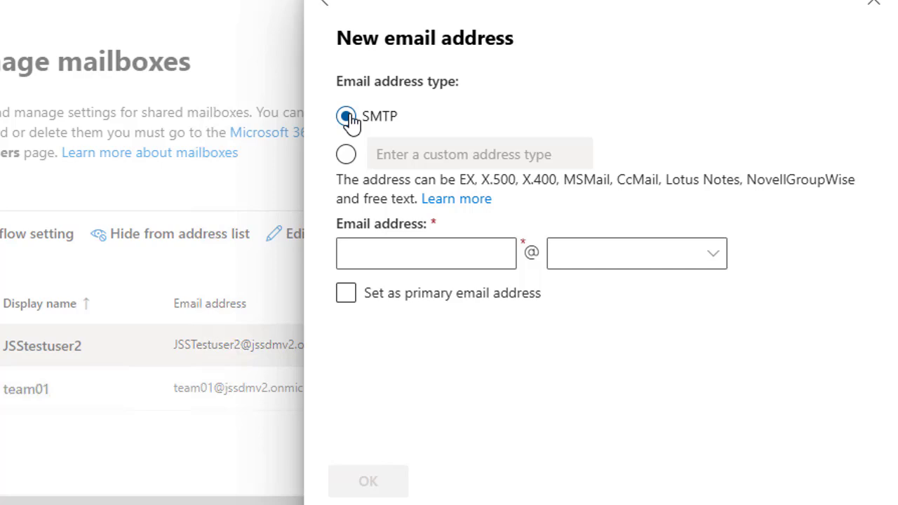
Look over the address box and domain list, then discard the new address form
click(393, 254)
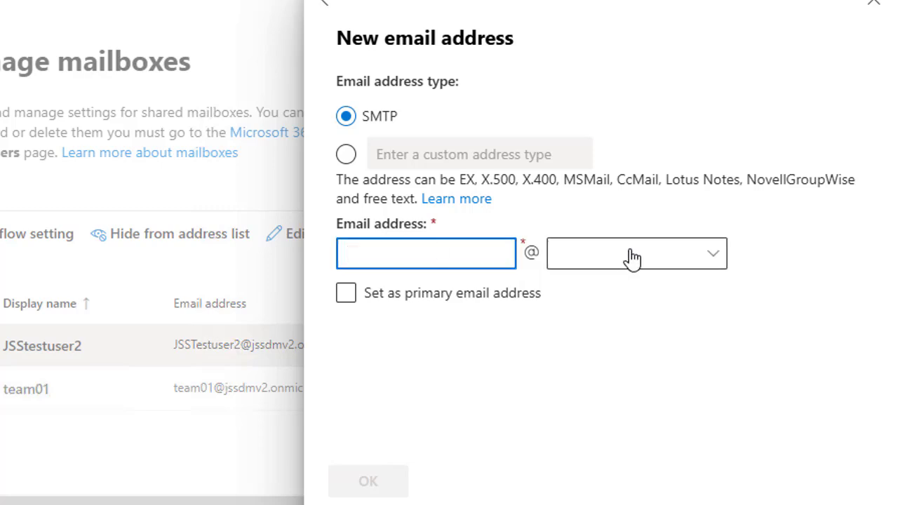
click(707, 257)
click(486, 404)
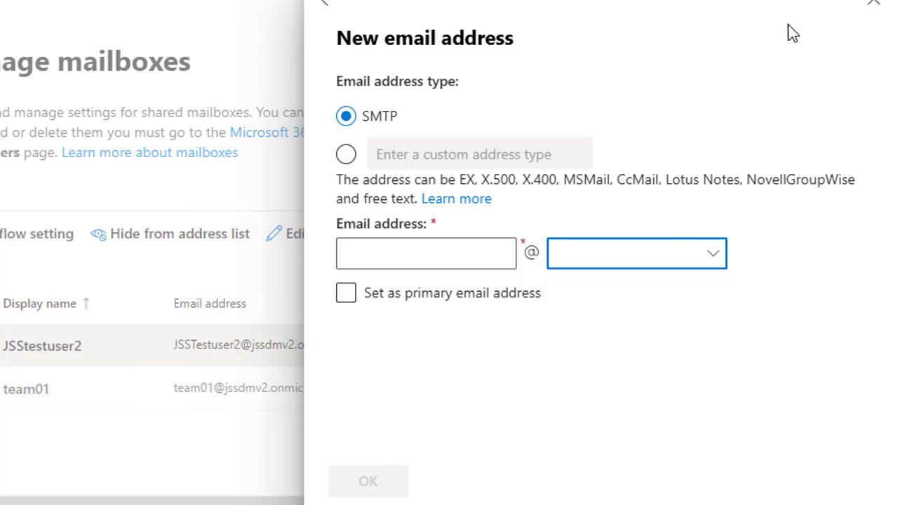
click(867, 15)
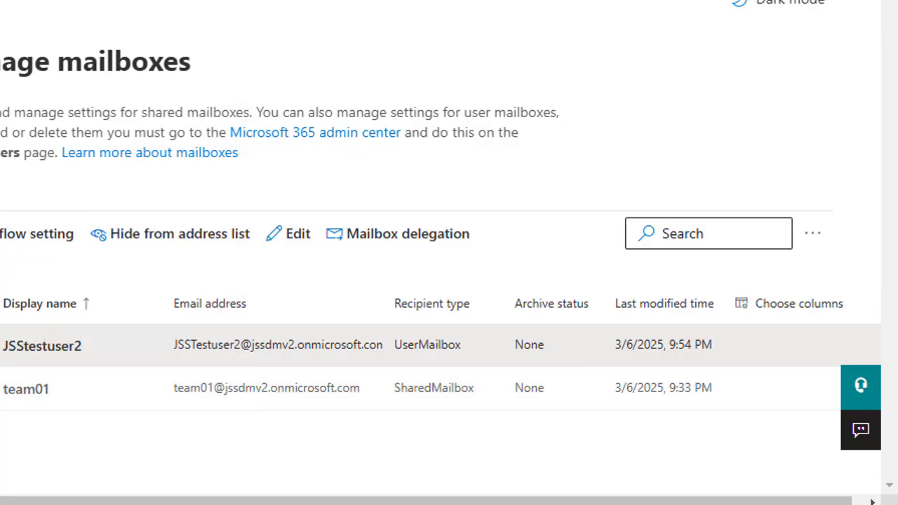